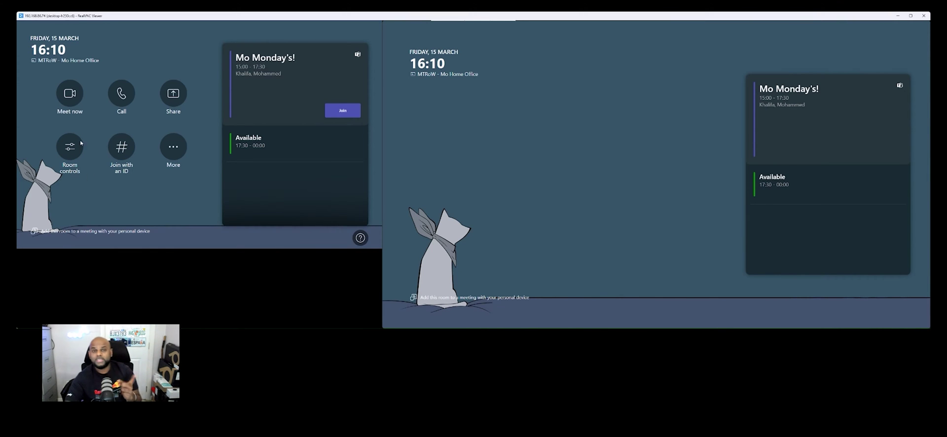
# Start an instant meeting, search for "mtr" among the people to invite, and leave the meeting.
pyautogui.click(69, 103)
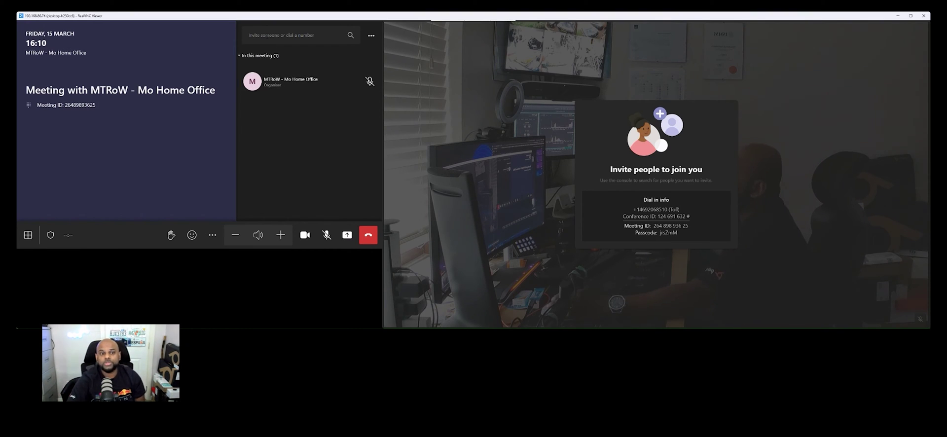
pyautogui.click(293, 35)
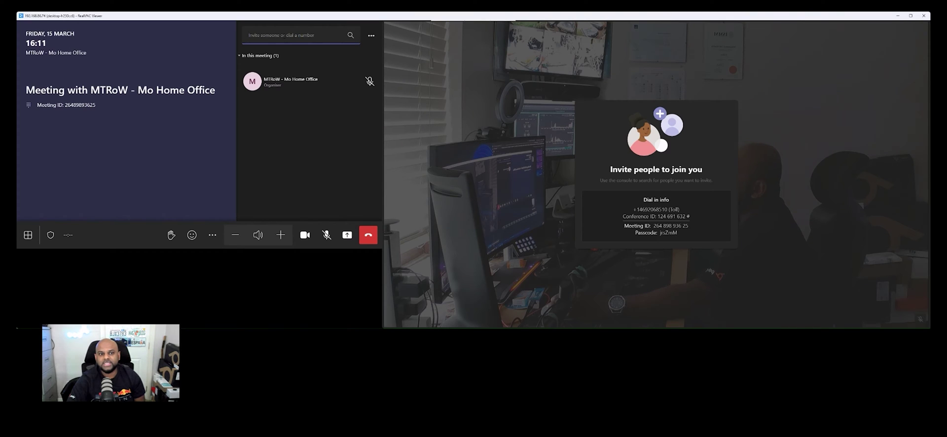
pyautogui.write('mt')
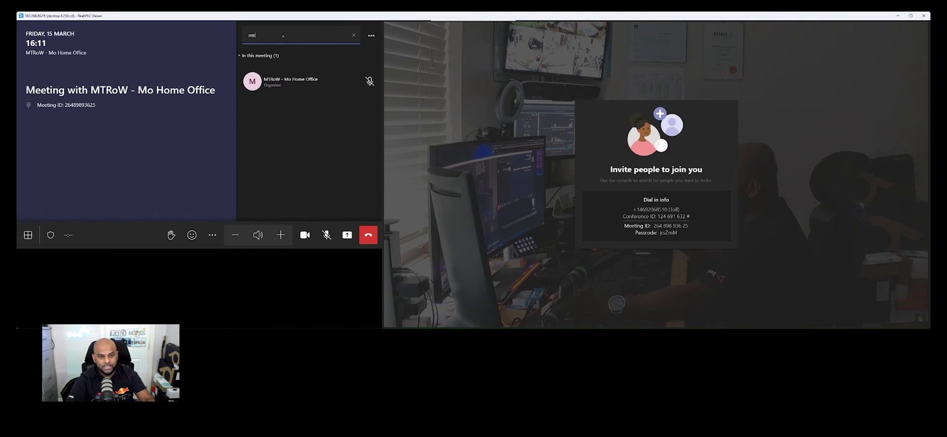
pyautogui.write('r')
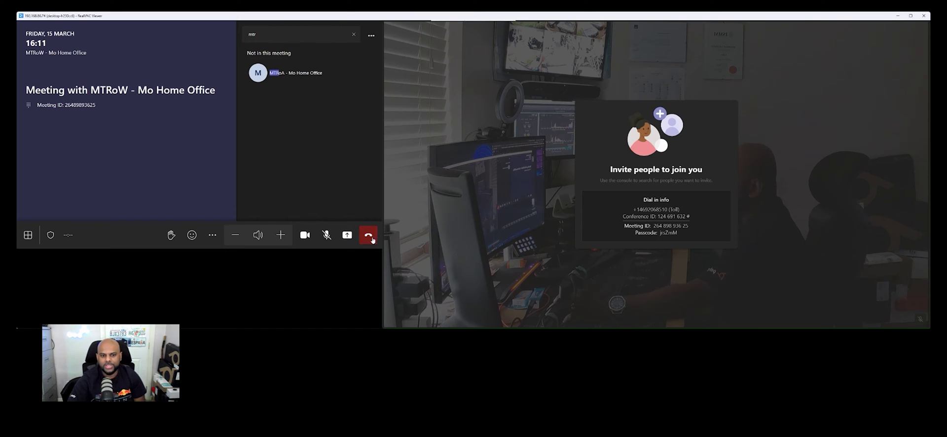
pyautogui.click(368, 235)
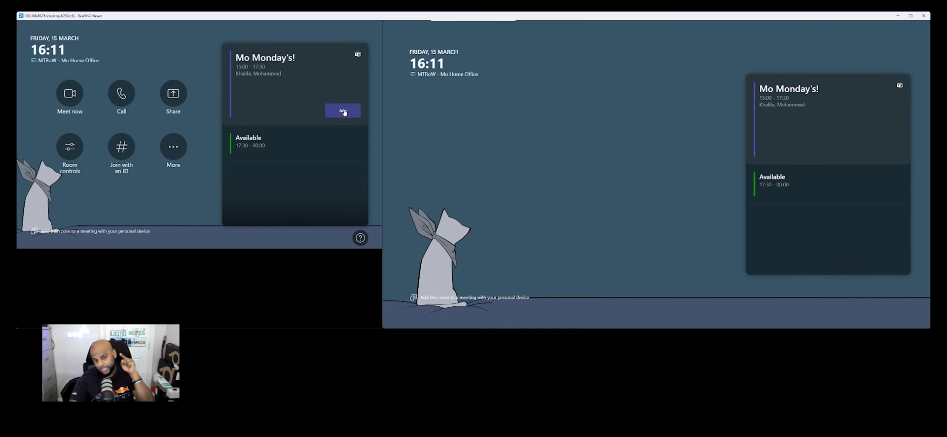
# Join the scheduled "Mo Monday's!" meeting, mute the room microphone, and switch the camera off and back on.
pyautogui.click(343, 111)
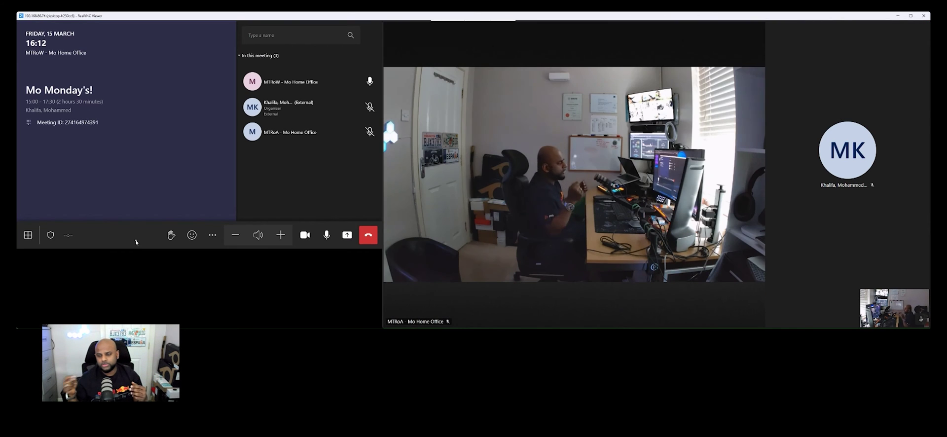
pyautogui.click(326, 235)
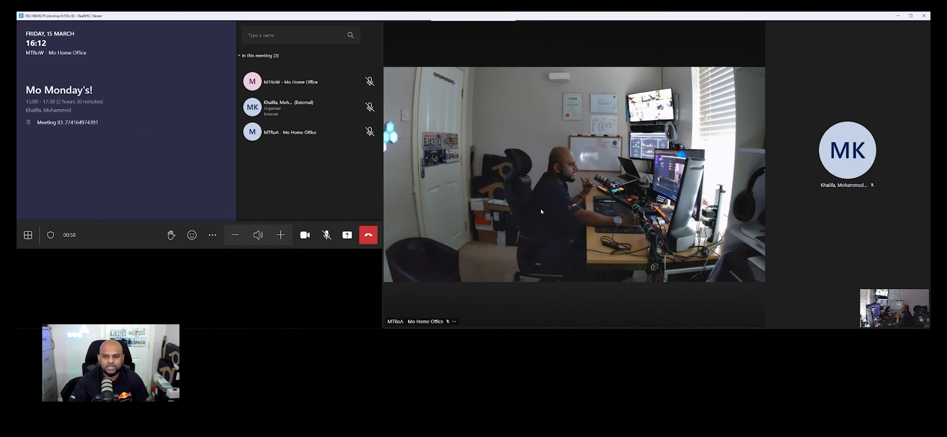
pyautogui.click(305, 235)
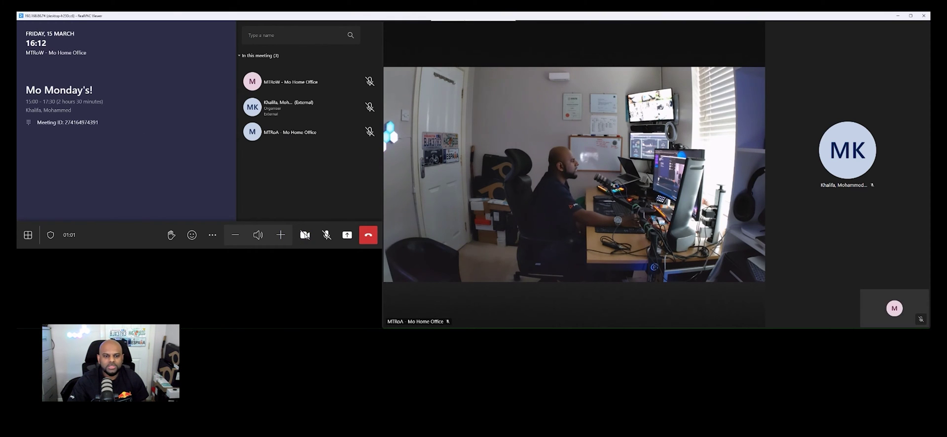
pyautogui.click(305, 234)
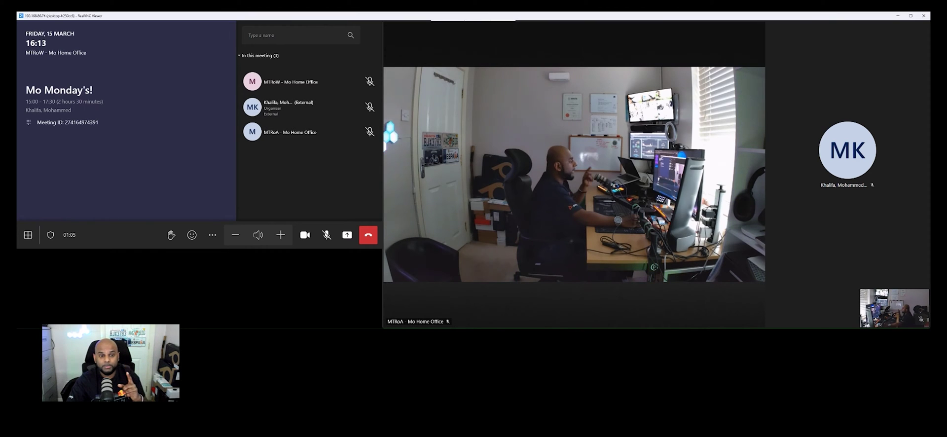
# Look at the meeting's people search and its content sharing options, sharing nothing.
pyautogui.click(248, 35)
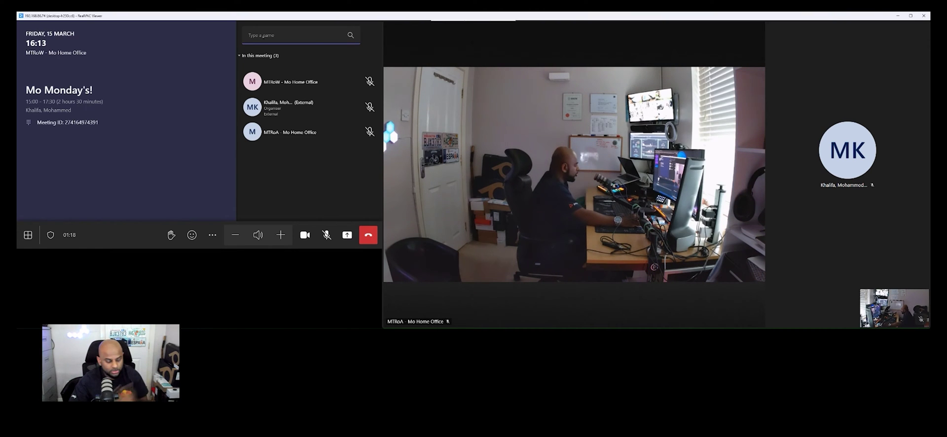
pyautogui.click(291, 200)
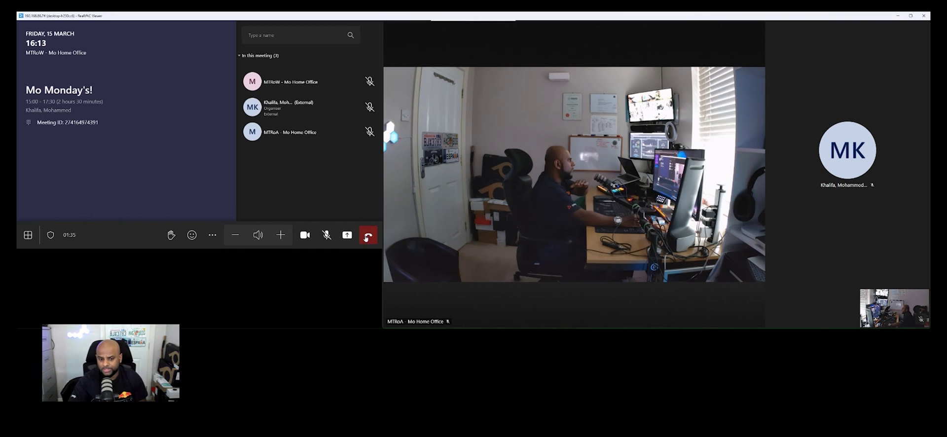
pyautogui.click(347, 235)
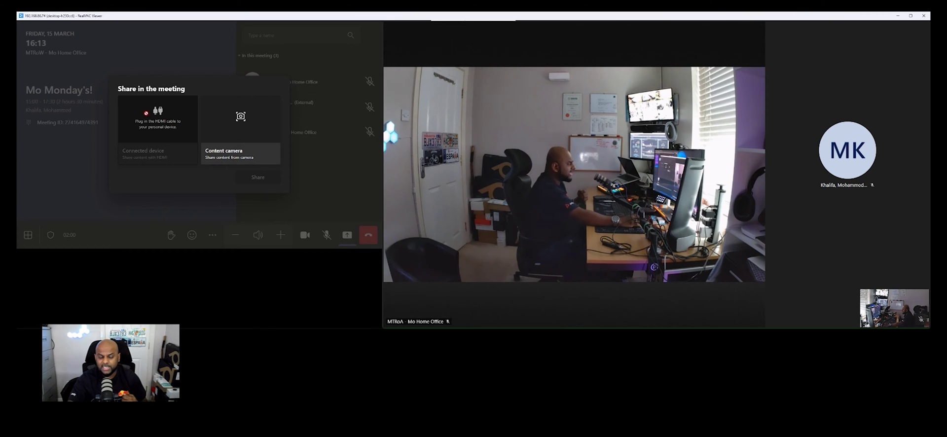
pyautogui.click(210, 217)
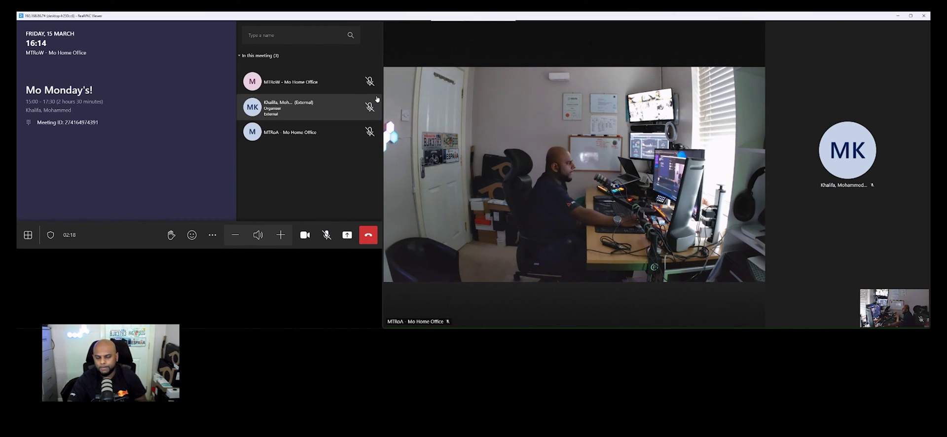
# Turn off the room camera and test the speaker by muting and unmuting it and adjusting the volume up and down.
pyautogui.click(305, 237)
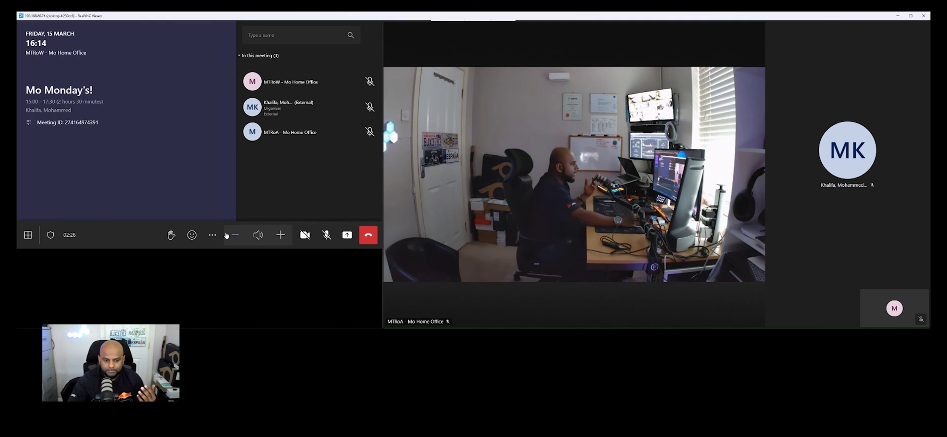
pyautogui.click(257, 240)
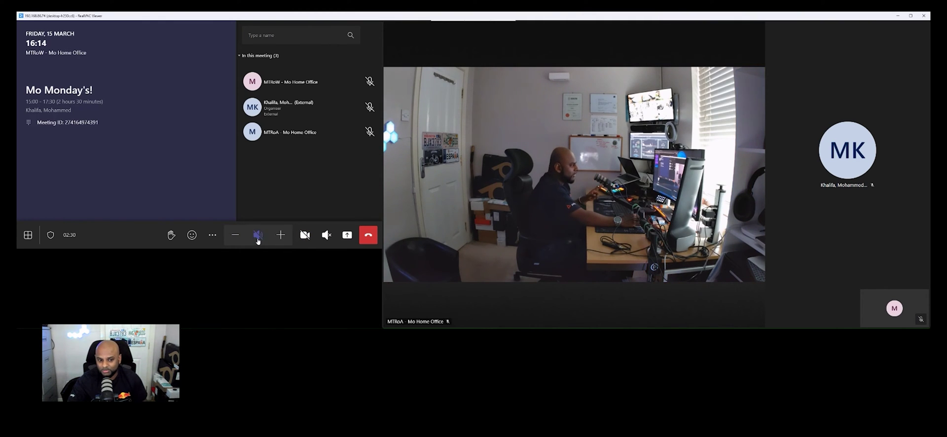
pyautogui.click(257, 241)
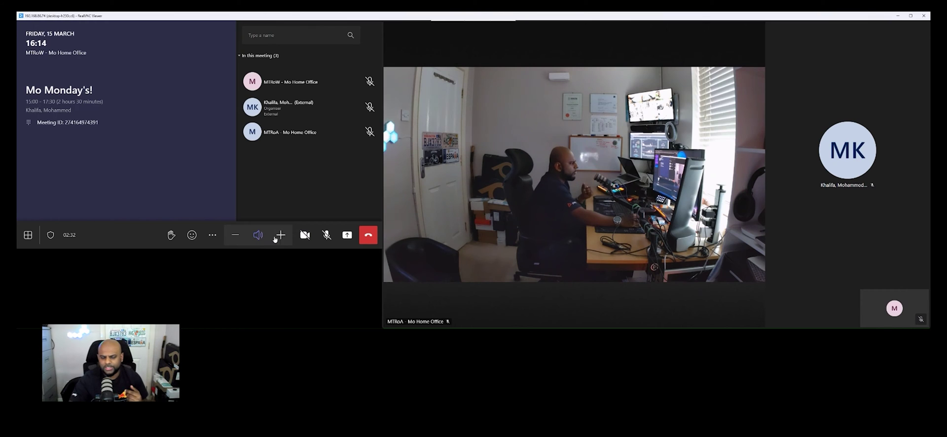
pyautogui.click(280, 237)
pyautogui.click(235, 236)
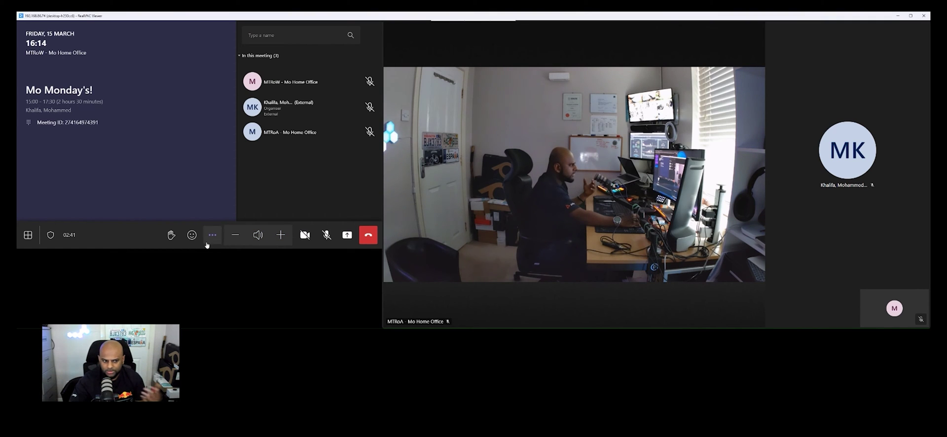
# Send a heart reaction followed by a surprised-face reaction in the meeting.
pyautogui.click(192, 236)
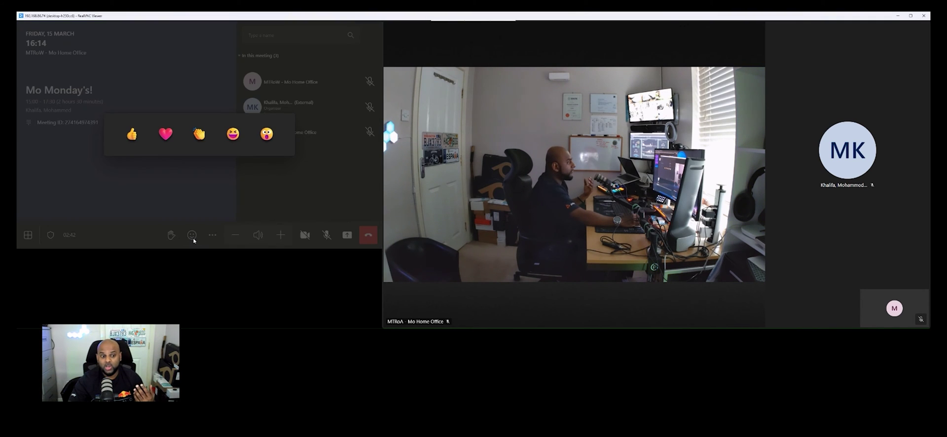
pyautogui.click(166, 133)
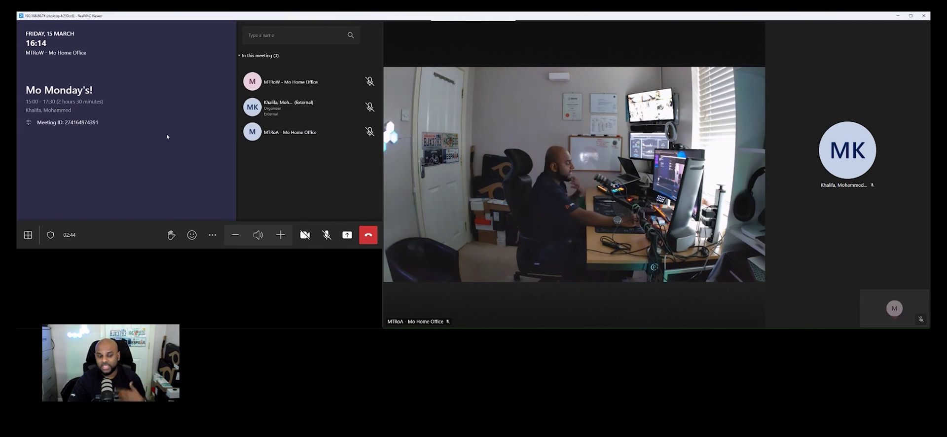
pyautogui.click(193, 236)
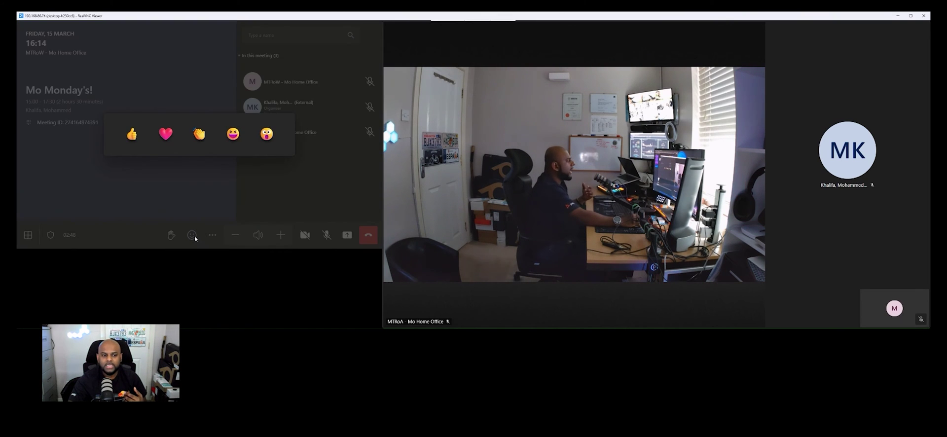
pyautogui.click(267, 134)
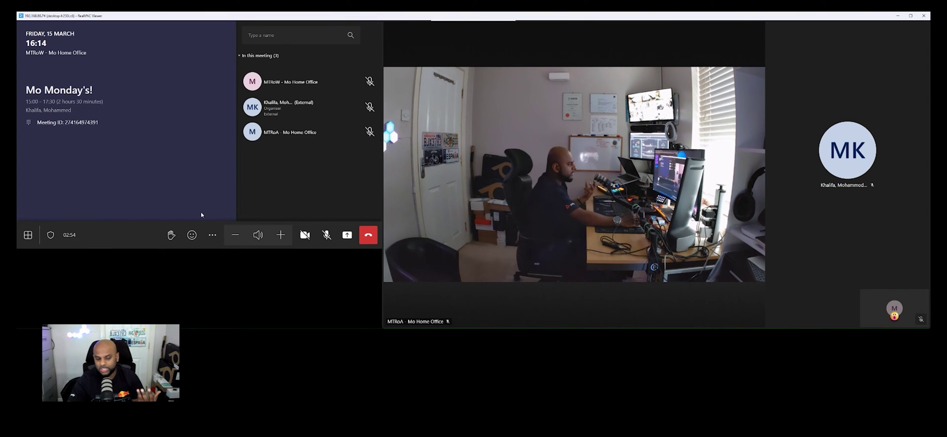
# Raise and lower the room's hand, and view the meeting's encryption information.
pyautogui.click(172, 237)
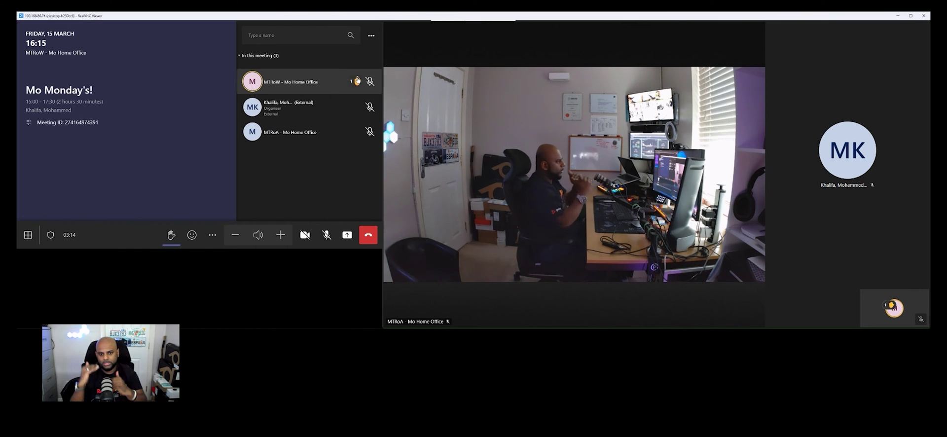
pyautogui.click(169, 237)
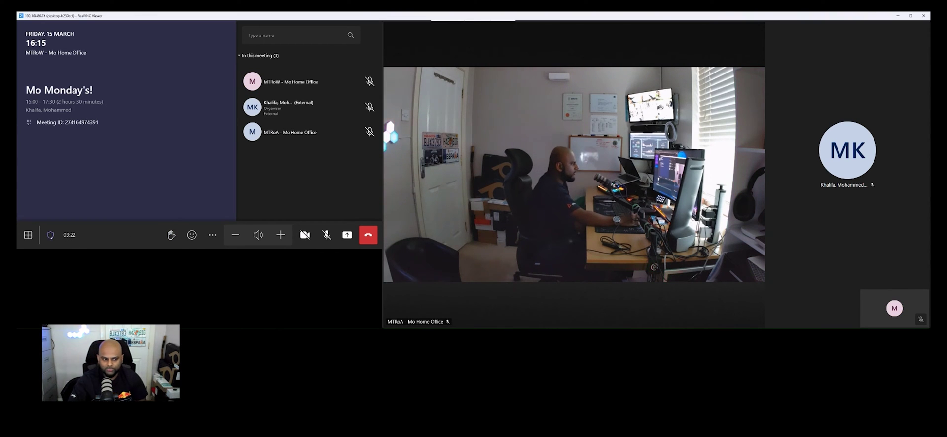
pyautogui.click(50, 235)
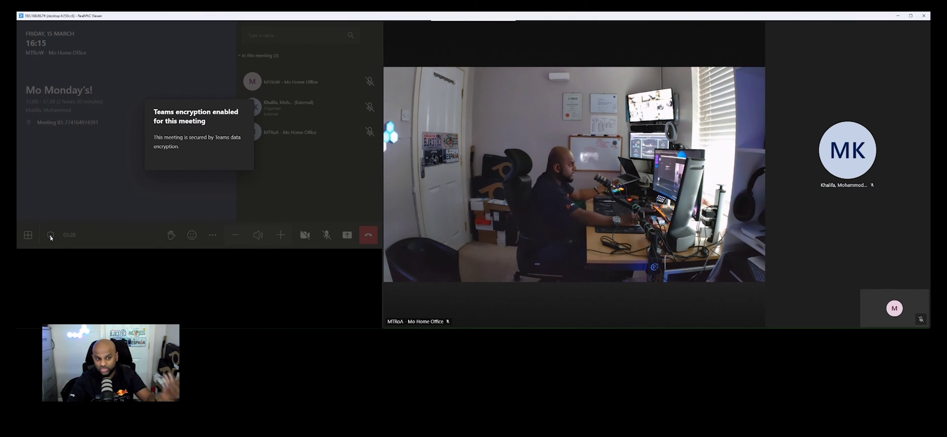
pyautogui.click(50, 237)
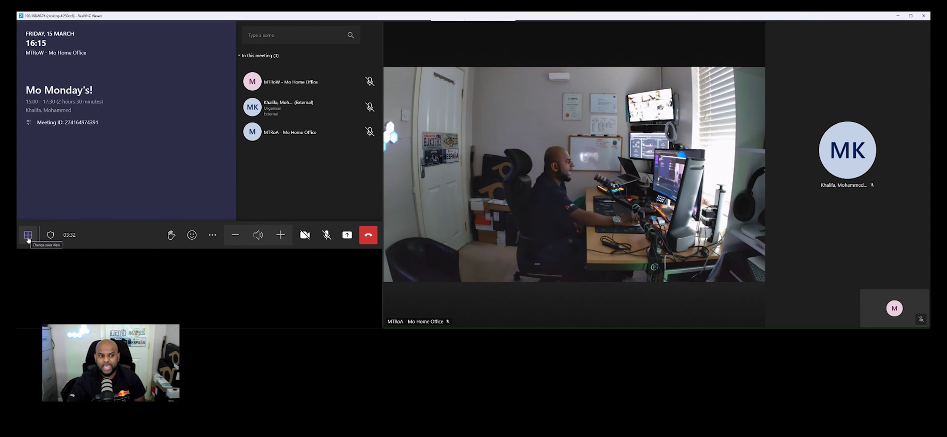
# Show the chat in the meeting view, and try the Front Row layout before returning to Gallery.
pyautogui.click(28, 237)
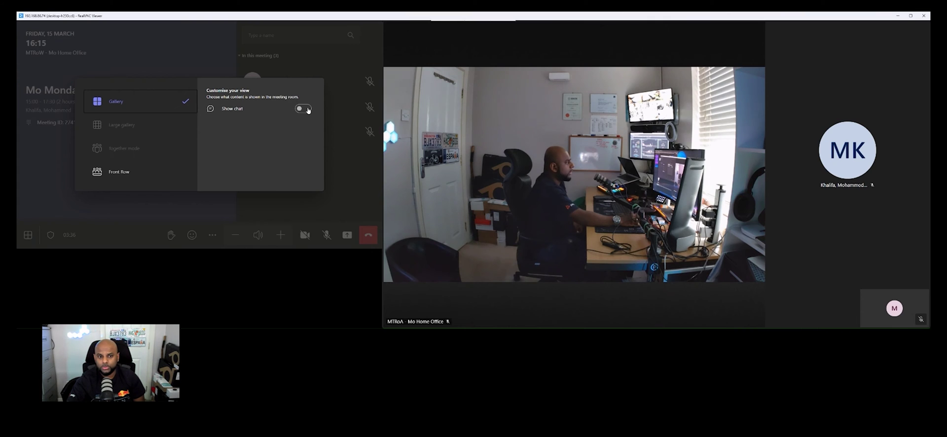
pyautogui.click(302, 108)
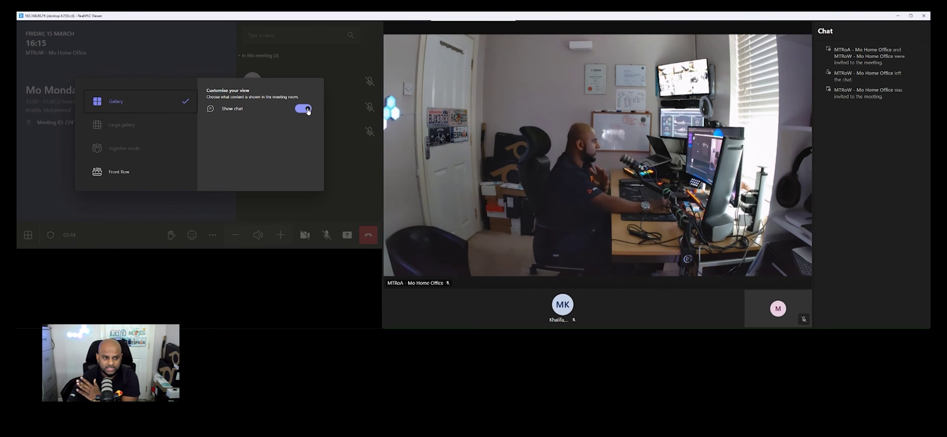
pyautogui.click(143, 176)
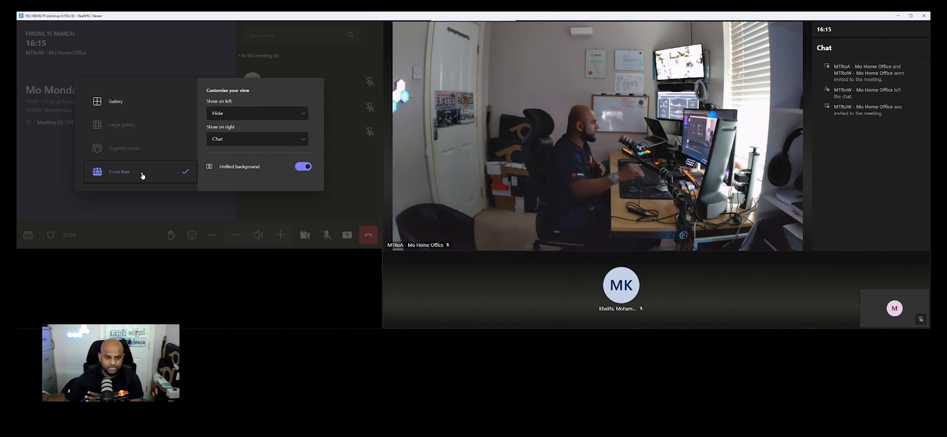
pyautogui.click(115, 101)
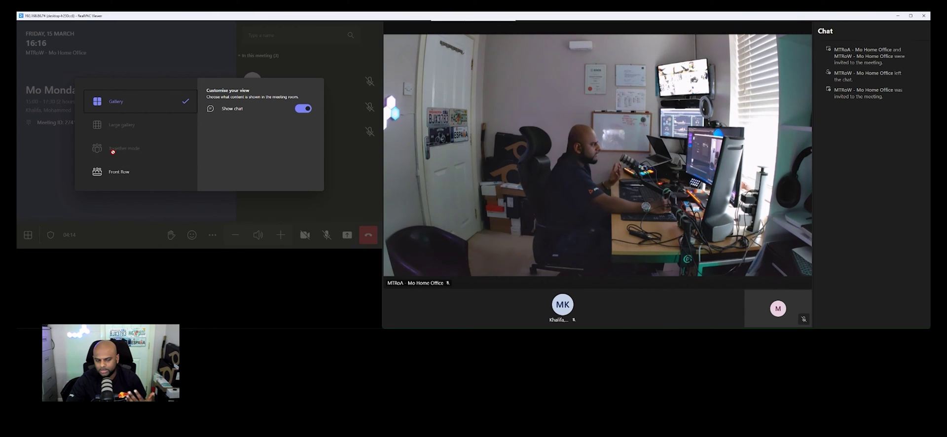
pyautogui.click(212, 62)
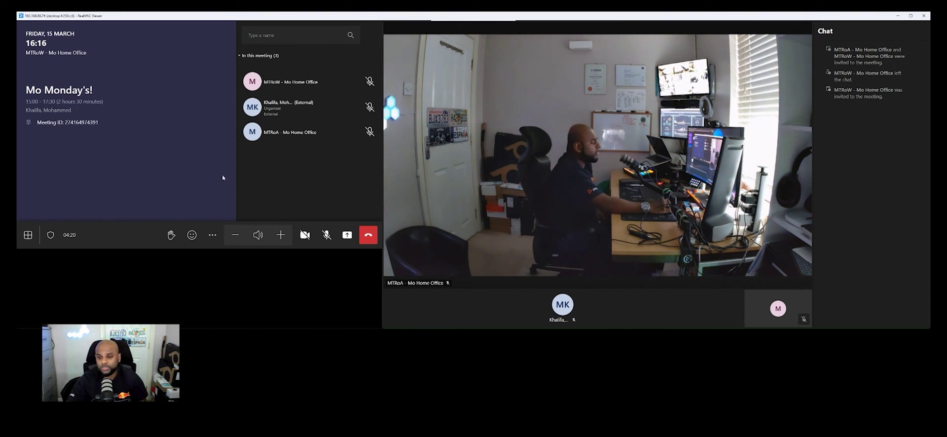
# View the meeting info for the current meeting and close it.
pyautogui.click(212, 241)
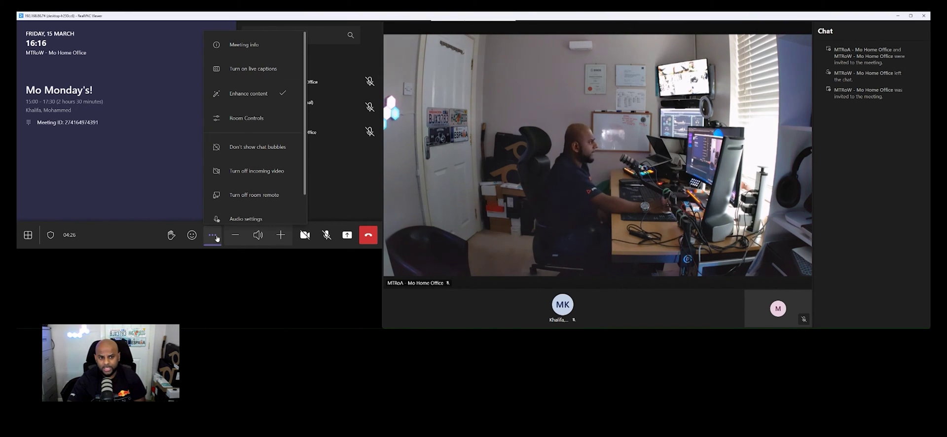
pyautogui.click(245, 55)
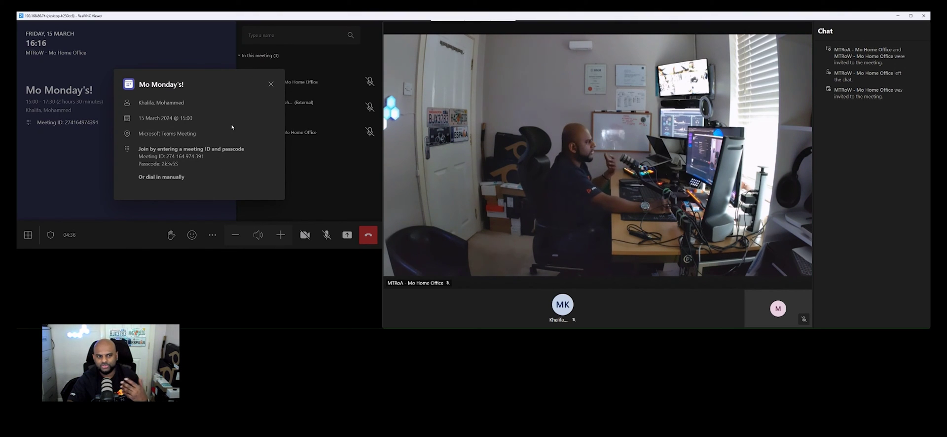
pyautogui.click(271, 84)
# Set the meeting to not show chat bubbles.
pyautogui.click(212, 235)
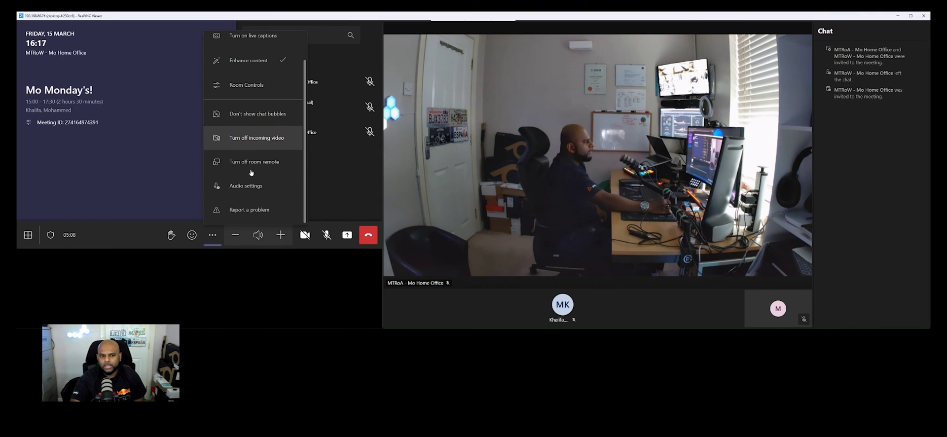
pyautogui.scroll(-1, 241, 99)
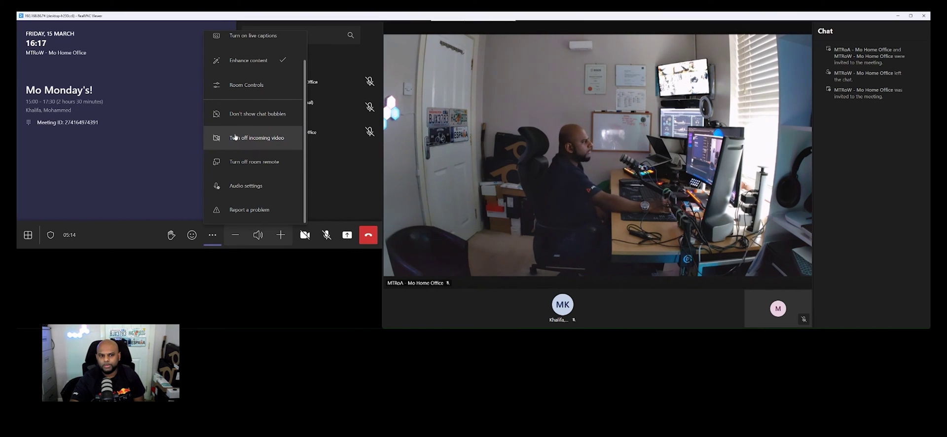
pyautogui.click(240, 119)
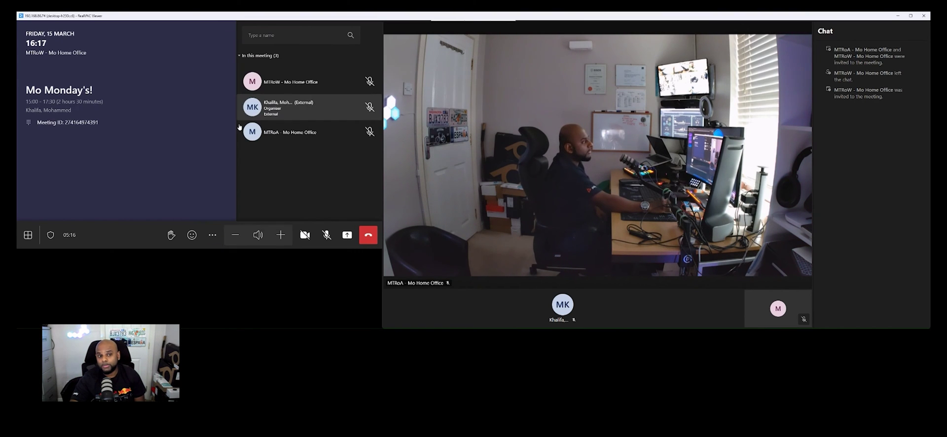
# Turn chat bubbles on for the meeting and hide the chat from the Gallery view.
pyautogui.click(212, 235)
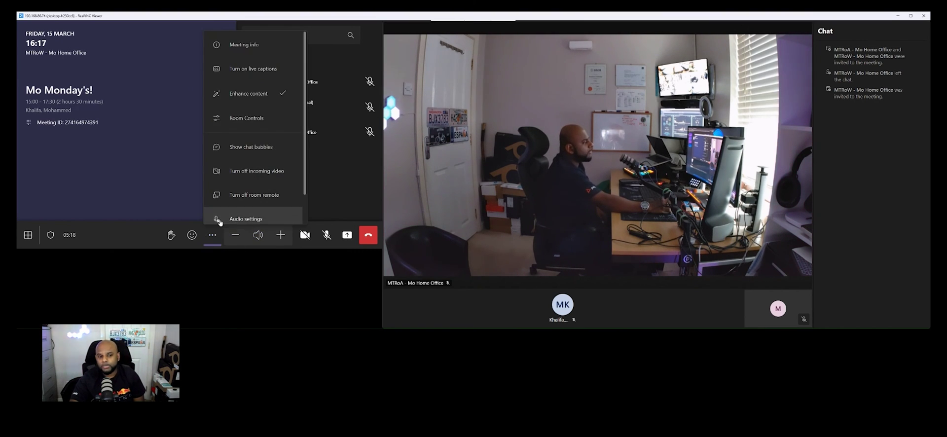
pyautogui.click(239, 147)
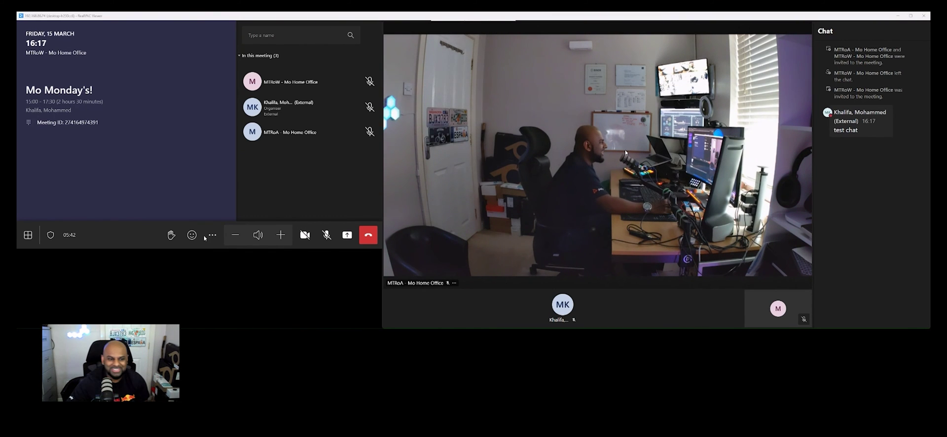
pyautogui.click(28, 235)
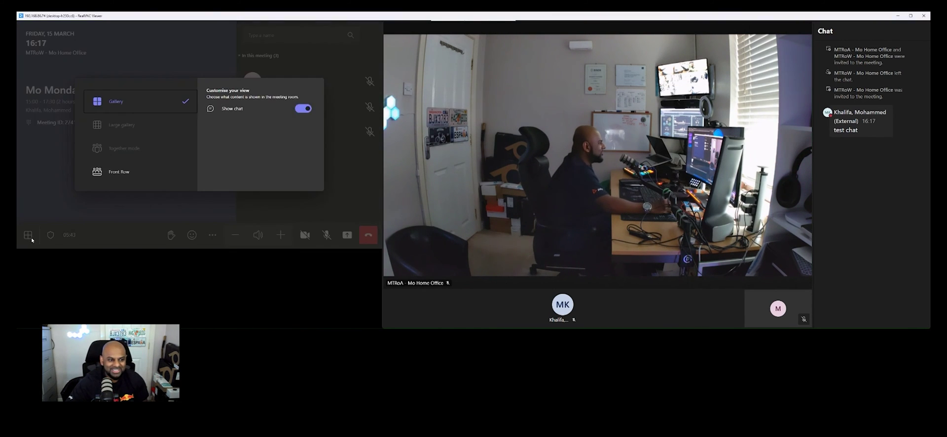
pyautogui.click(303, 109)
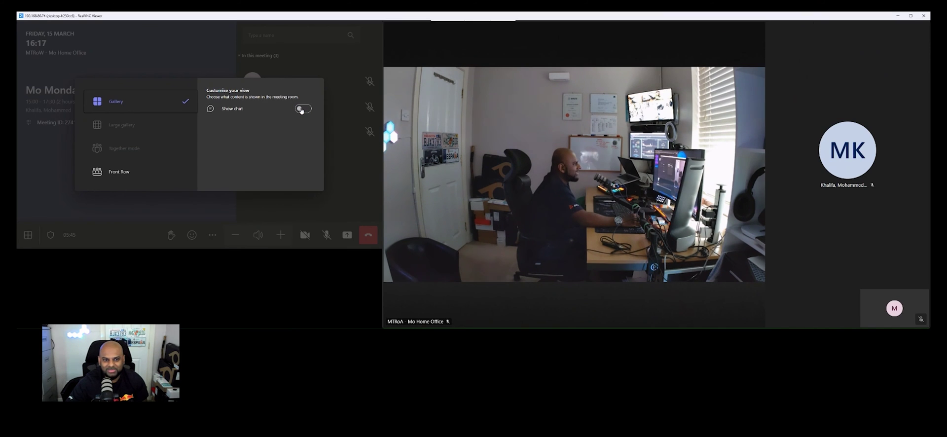
pyautogui.click(322, 200)
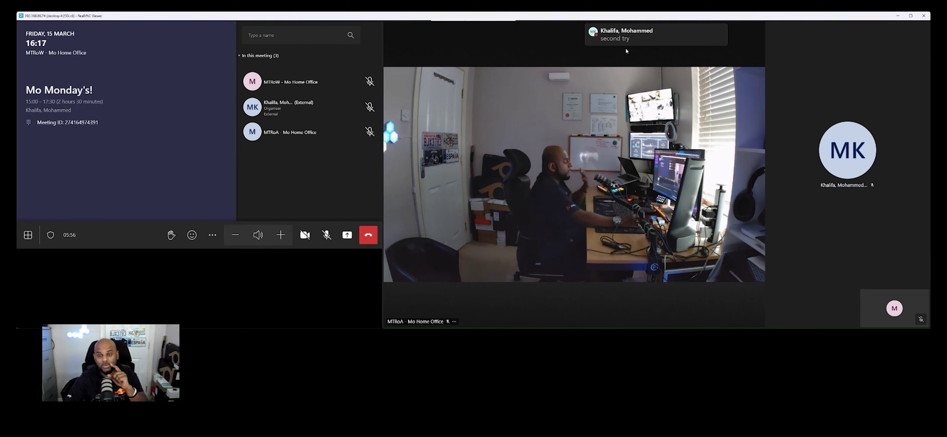
# Turn chat bubbles off again and show the chat in the Gallery view.
pyautogui.click(211, 235)
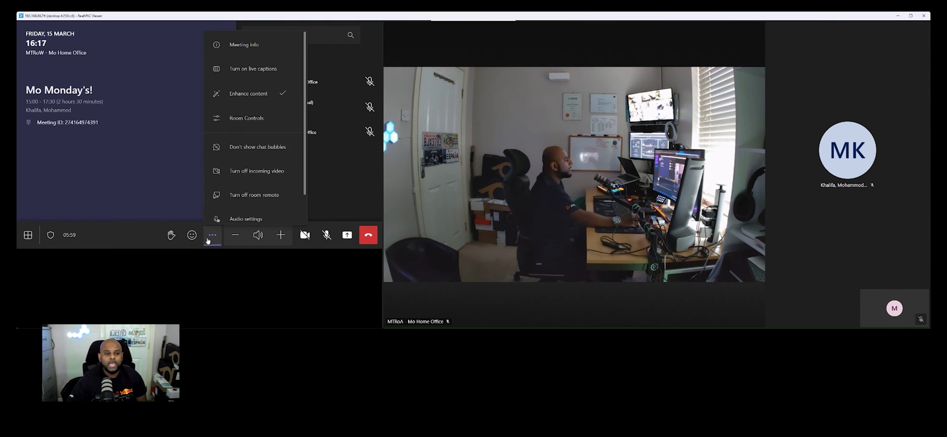
pyautogui.click(246, 149)
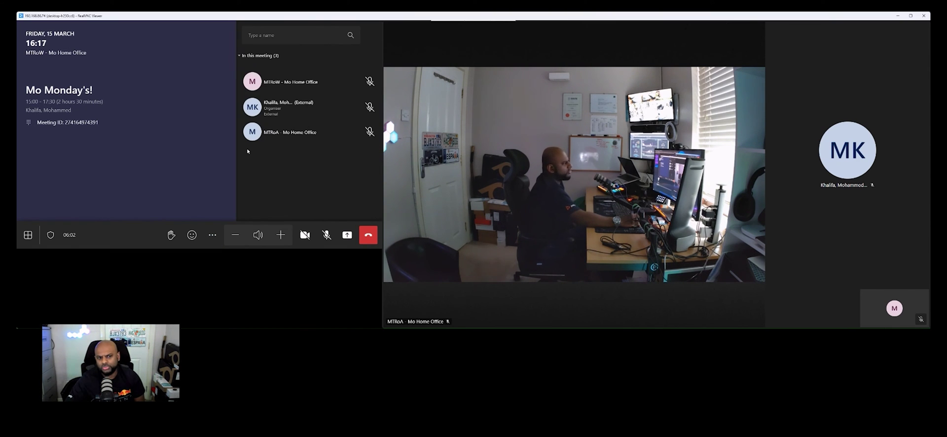
pyautogui.click(27, 239)
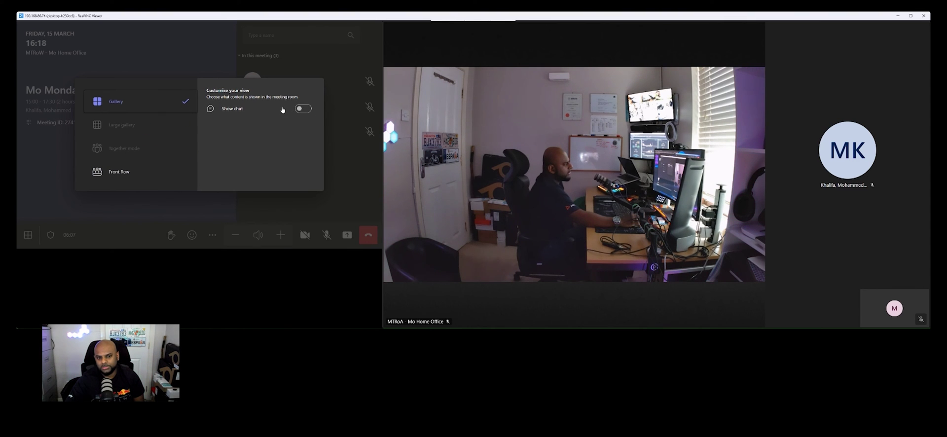
pyautogui.click(304, 109)
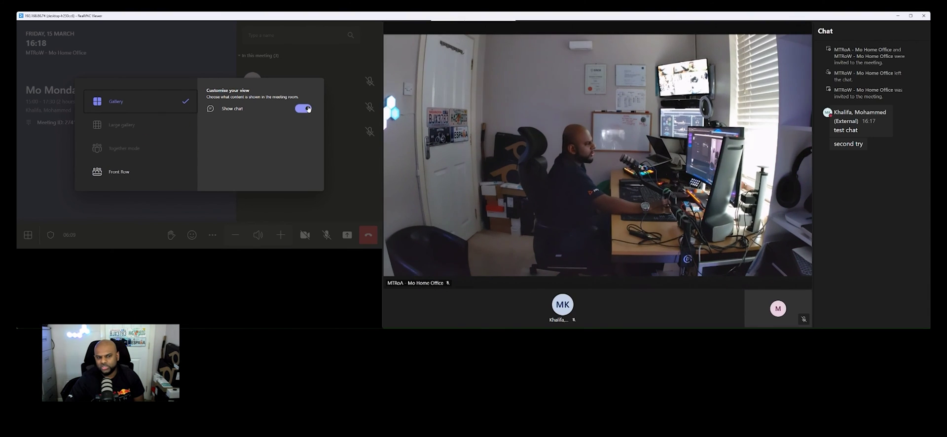
pyautogui.click(307, 48)
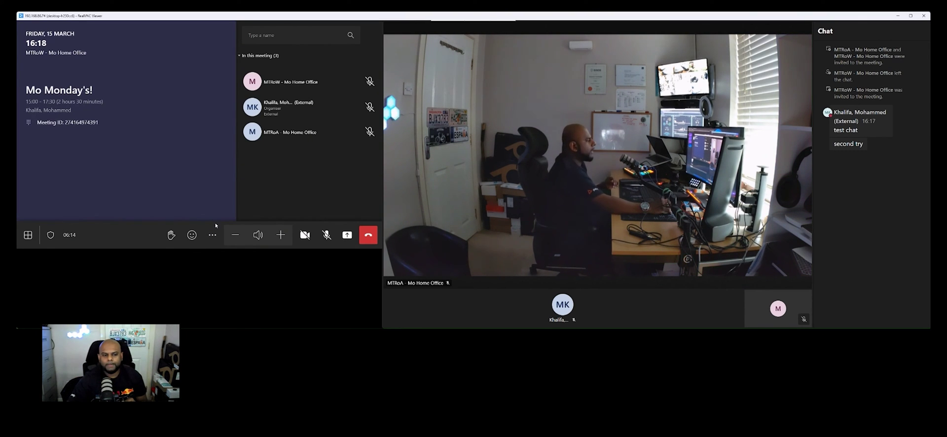
# Turn off incoming video for the meeting.
pyautogui.click(213, 239)
pyautogui.click(213, 238)
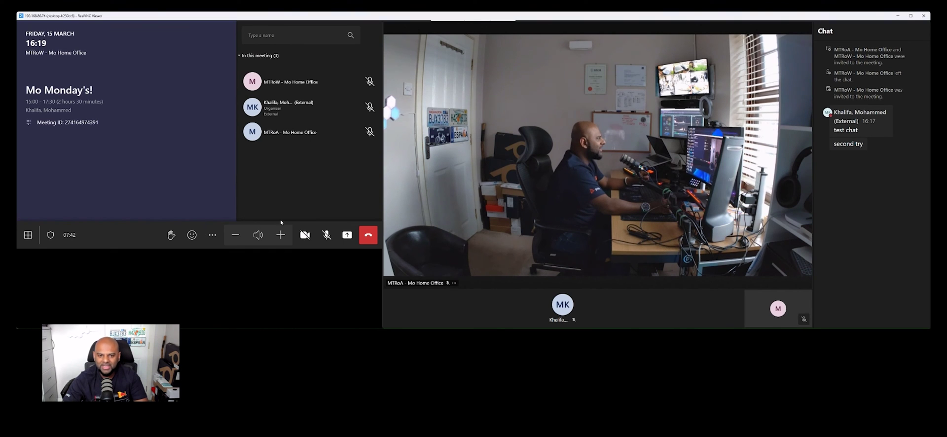
pyautogui.click(212, 235)
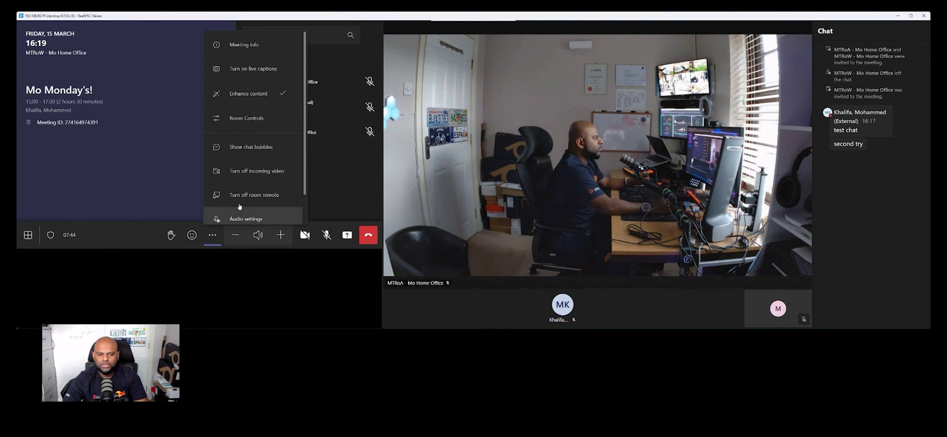
pyautogui.scroll(-1, 249, 192)
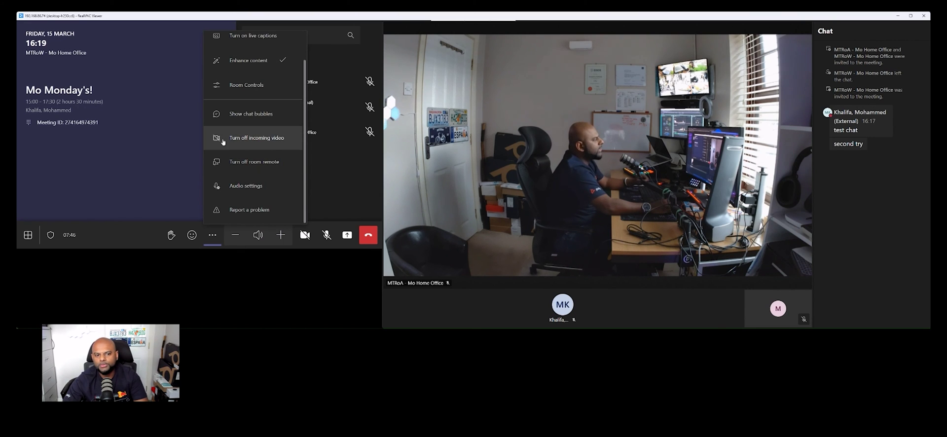
pyautogui.click(265, 141)
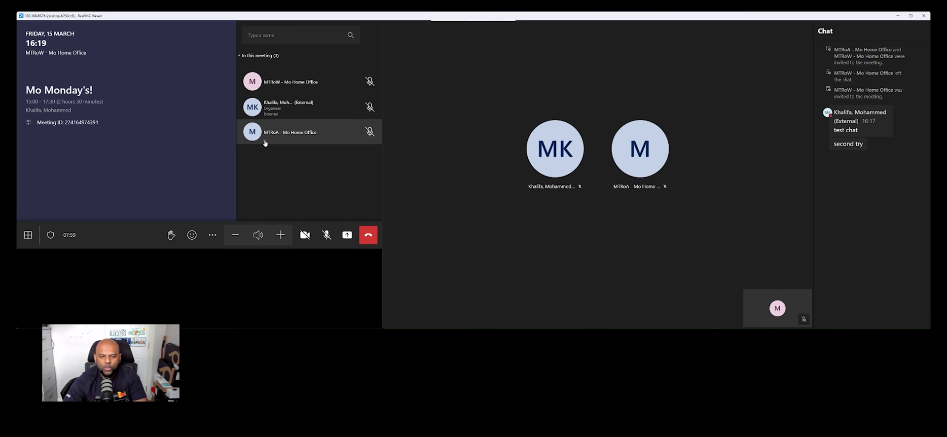
# Turn incoming video back on, and switch it off once more.
pyautogui.click(212, 235)
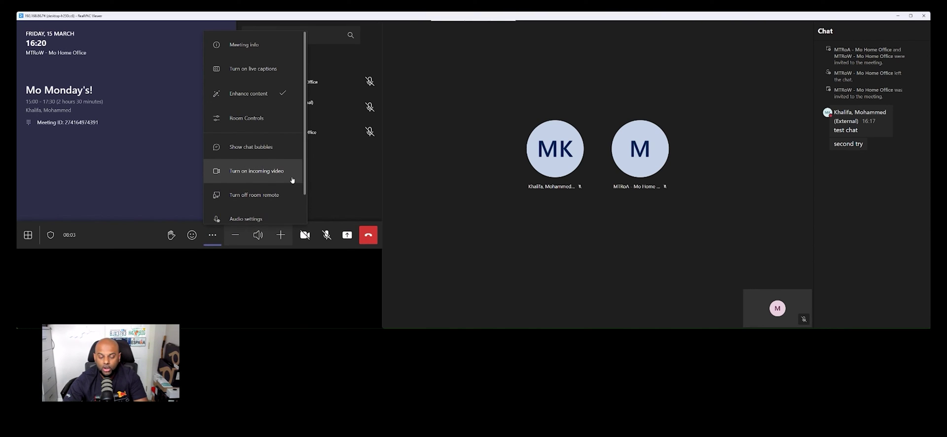
pyautogui.click(239, 178)
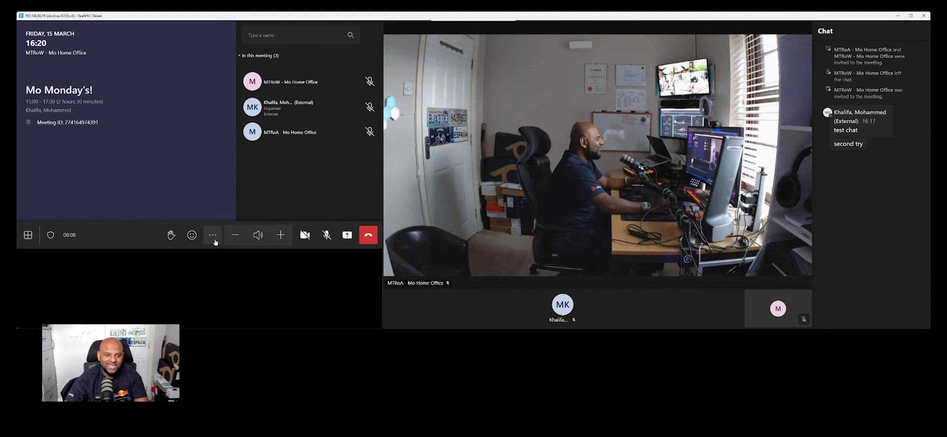
pyautogui.click(212, 236)
pyautogui.click(253, 167)
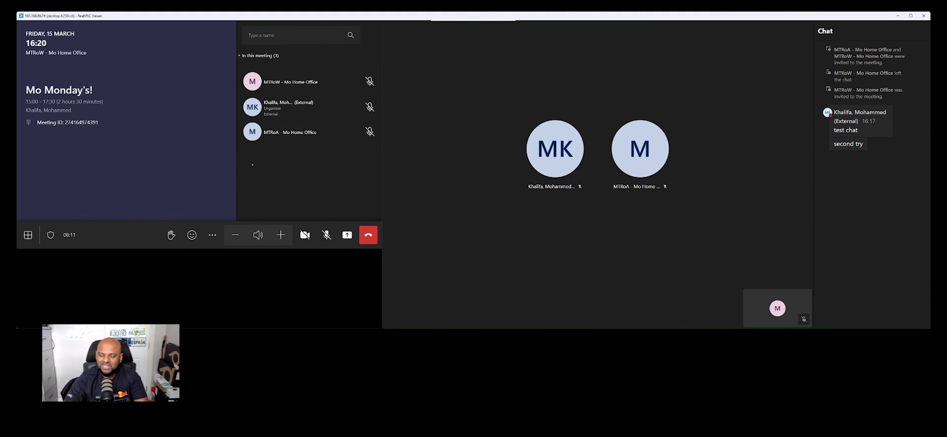
# Turn off the room remote for the meeting and turn it back on.
pyautogui.click(212, 235)
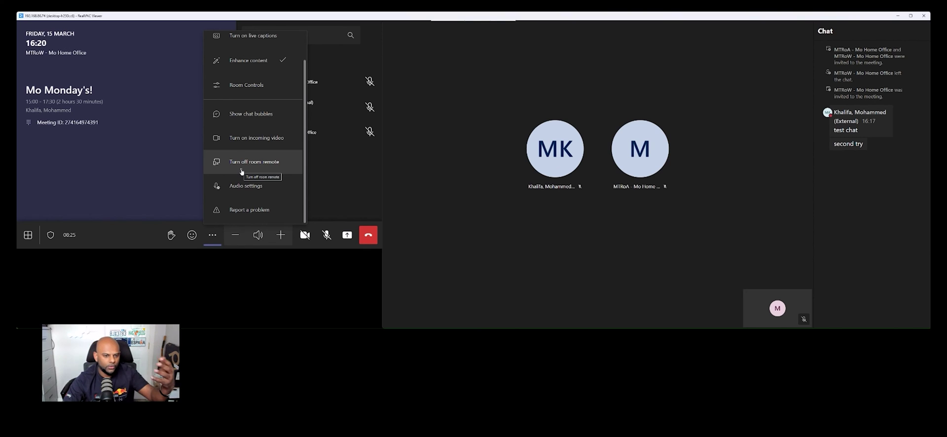
pyautogui.click(242, 169)
pyautogui.click(207, 238)
pyautogui.scroll(-2, 244, 173)
pyautogui.click(253, 165)
# View the noise suppression option in the meeting's audio settings and close them.
pyautogui.click(212, 235)
pyautogui.scroll(-2, 249, 187)
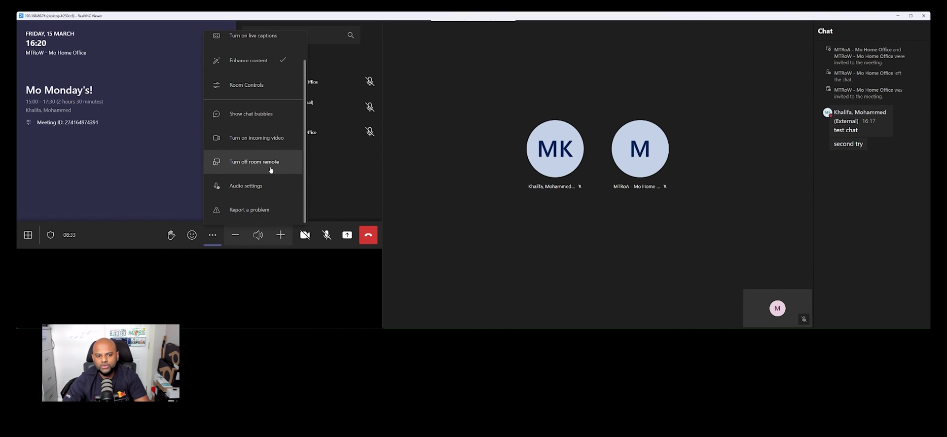
pyautogui.click(241, 187)
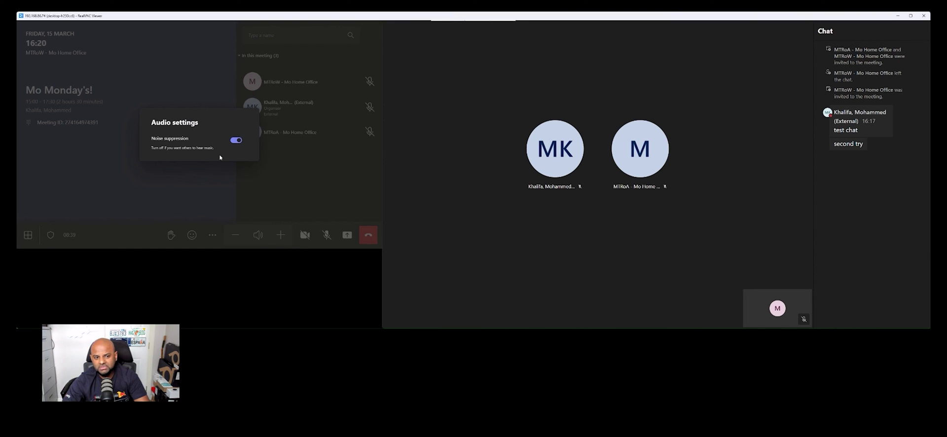
pyautogui.click(230, 220)
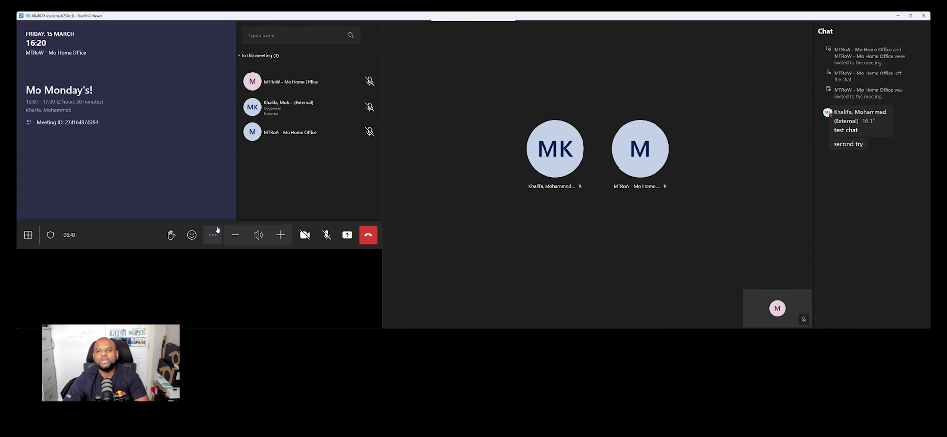
# Examine the problem report form and its list of issue categories, and cancel it without sending.
pyautogui.click(213, 234)
pyautogui.scroll(-2, 237, 173)
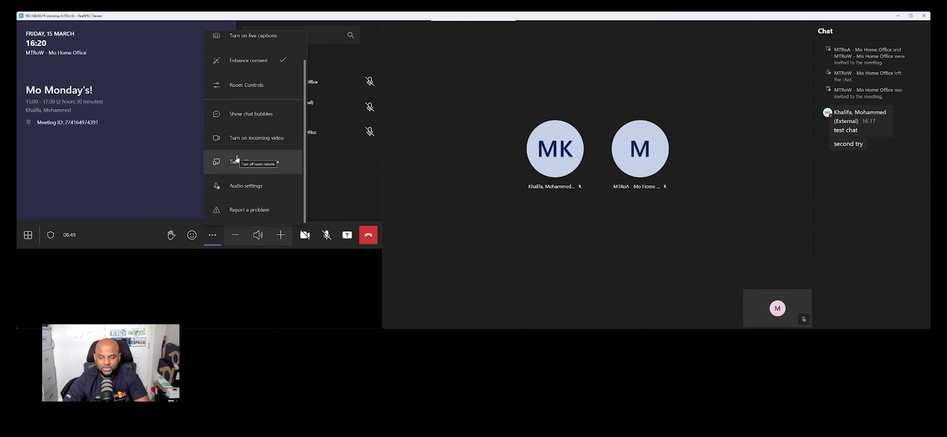
pyautogui.click(245, 218)
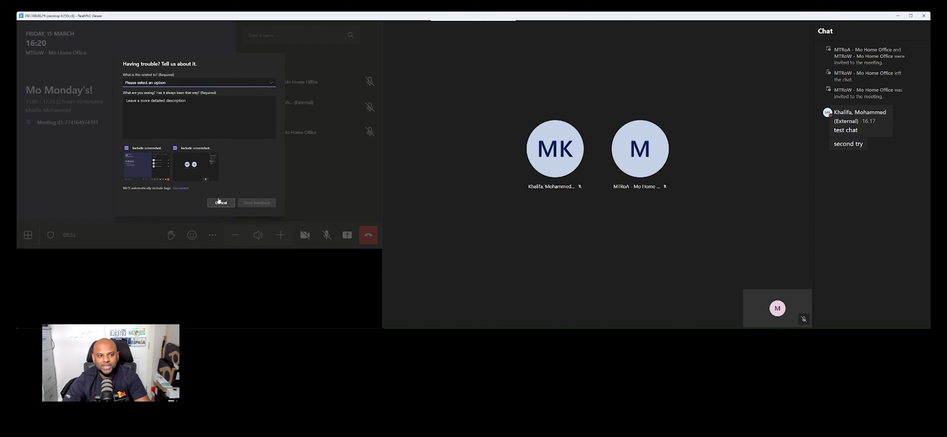
pyautogui.click(244, 83)
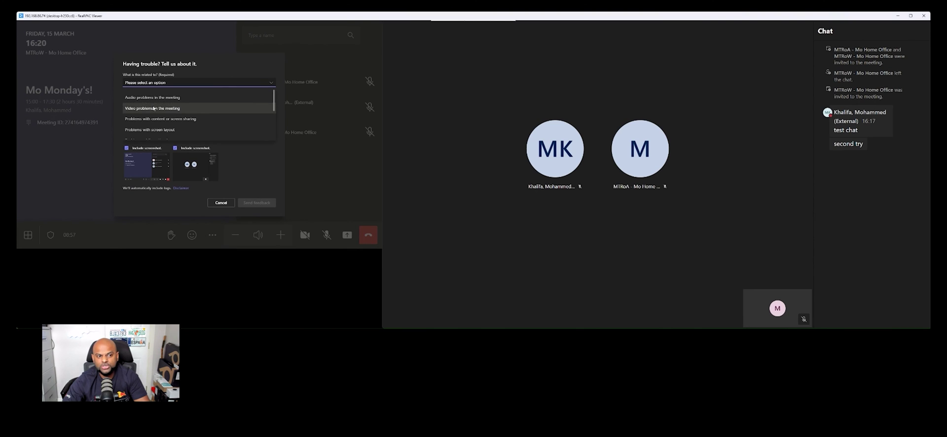
pyautogui.click(200, 161)
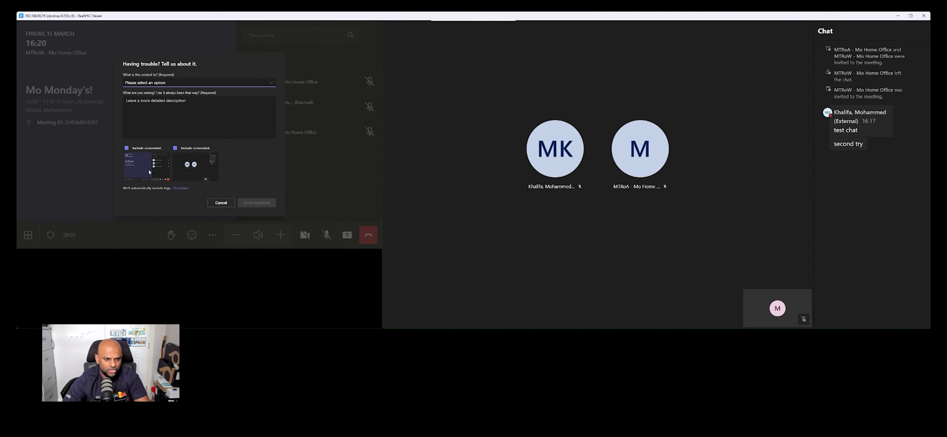
pyautogui.click(218, 202)
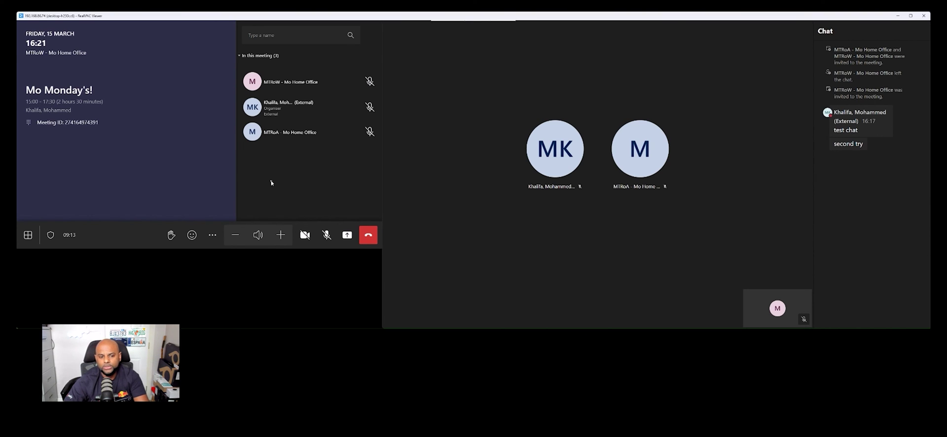
# Open the room's Poly camera controls and try the Group and People tracking modes.
pyautogui.click(212, 235)
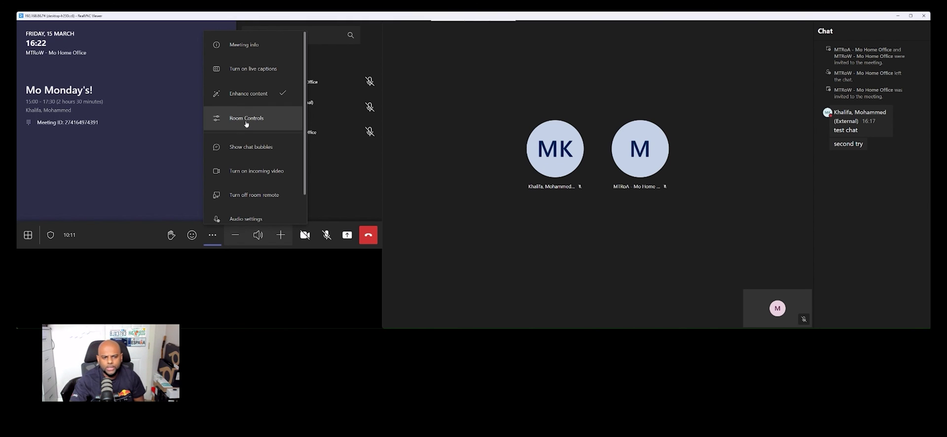
pyautogui.click(248, 121)
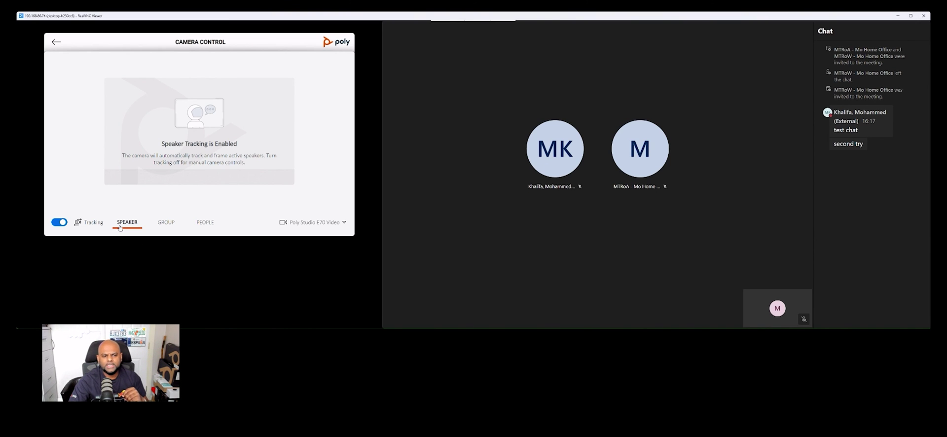
pyautogui.click(170, 228)
pyautogui.click(208, 230)
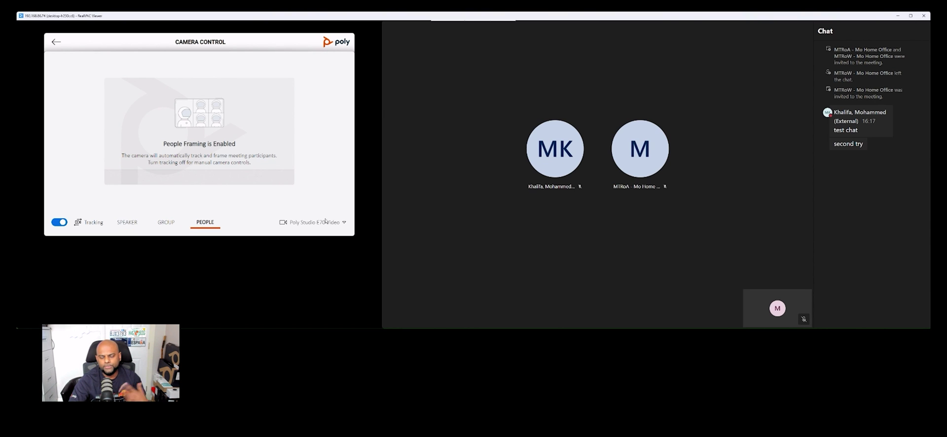
pyautogui.click(346, 224)
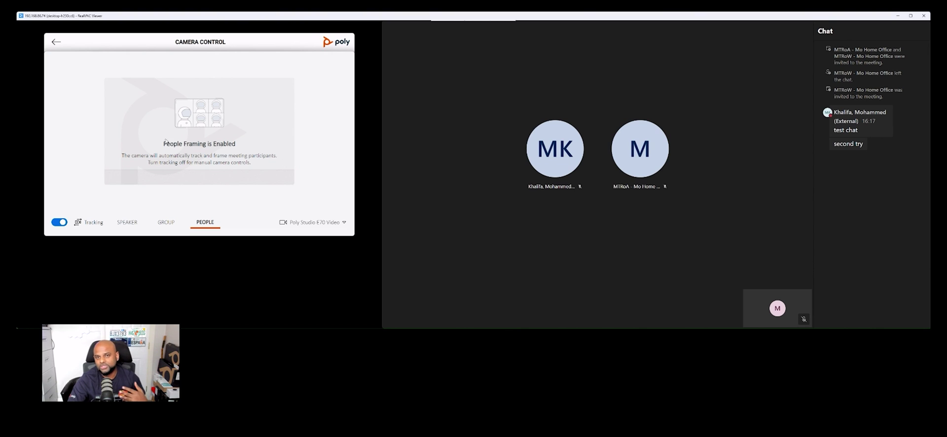
# Switch camera tracking off and on, set it back to Speaker mode, and return to the meeting controls.
pyautogui.click(60, 222)
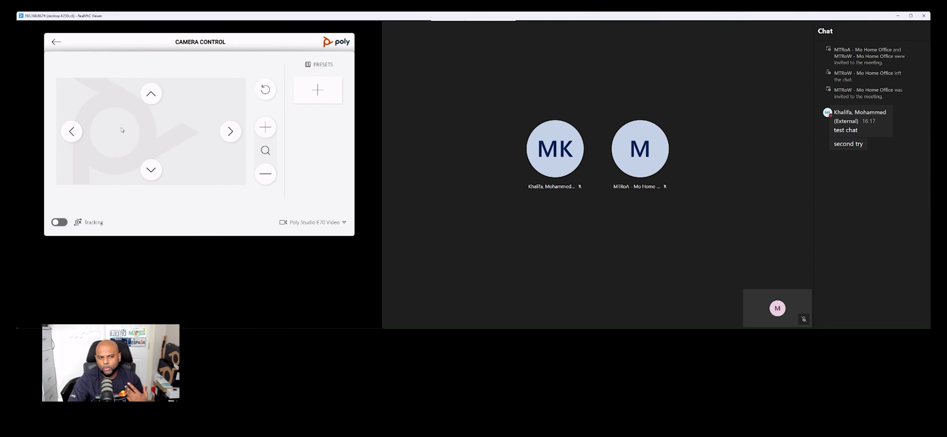
pyautogui.click(60, 222)
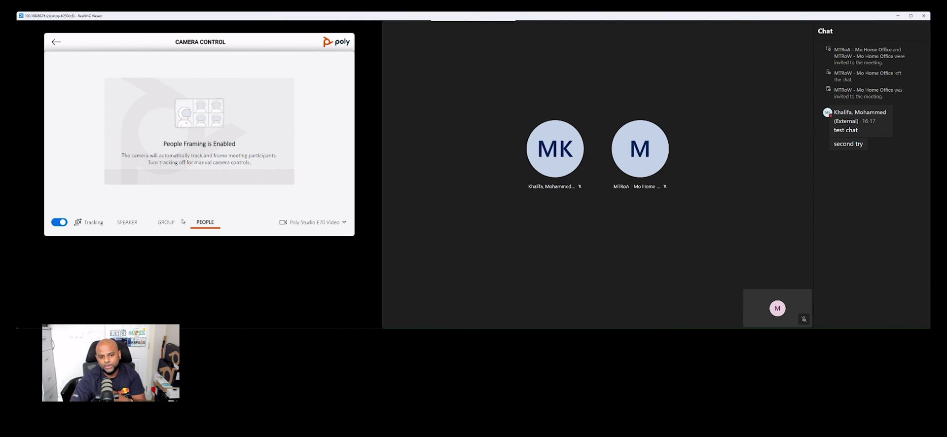
pyautogui.click(132, 226)
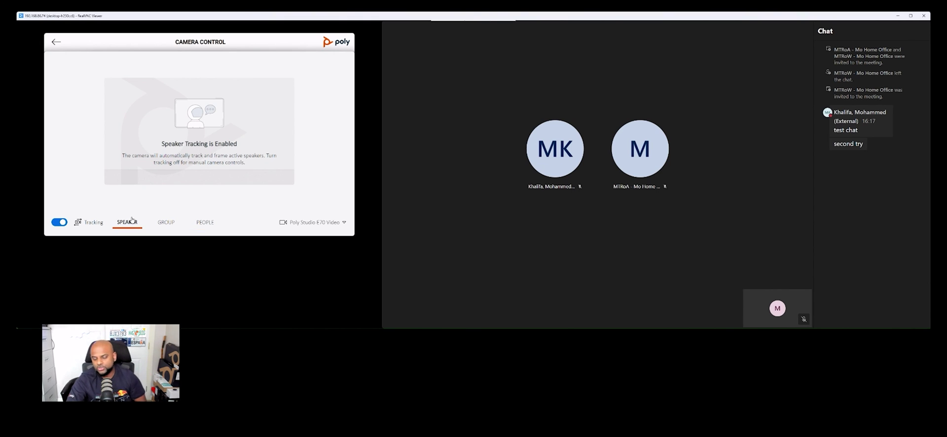
pyautogui.click(57, 43)
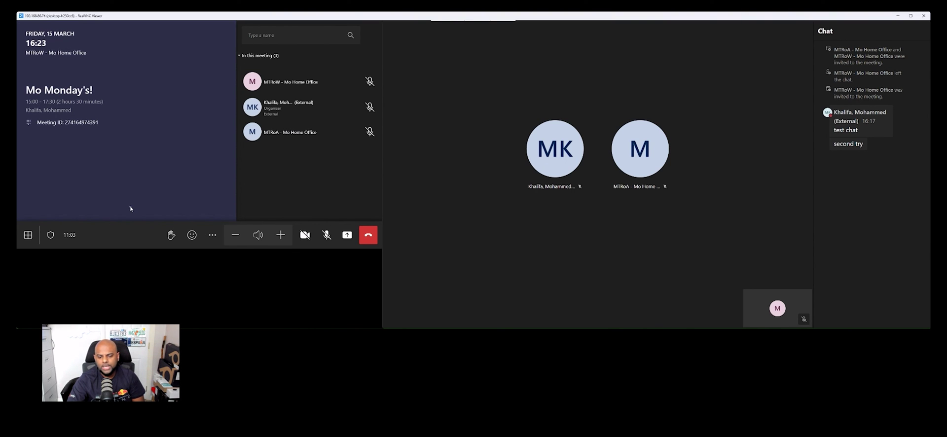
# Leave the current meeting.
pyautogui.click(366, 235)
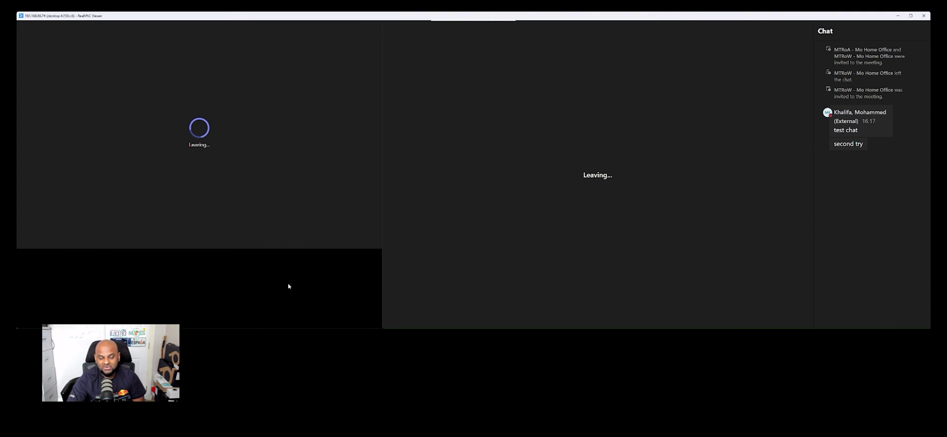